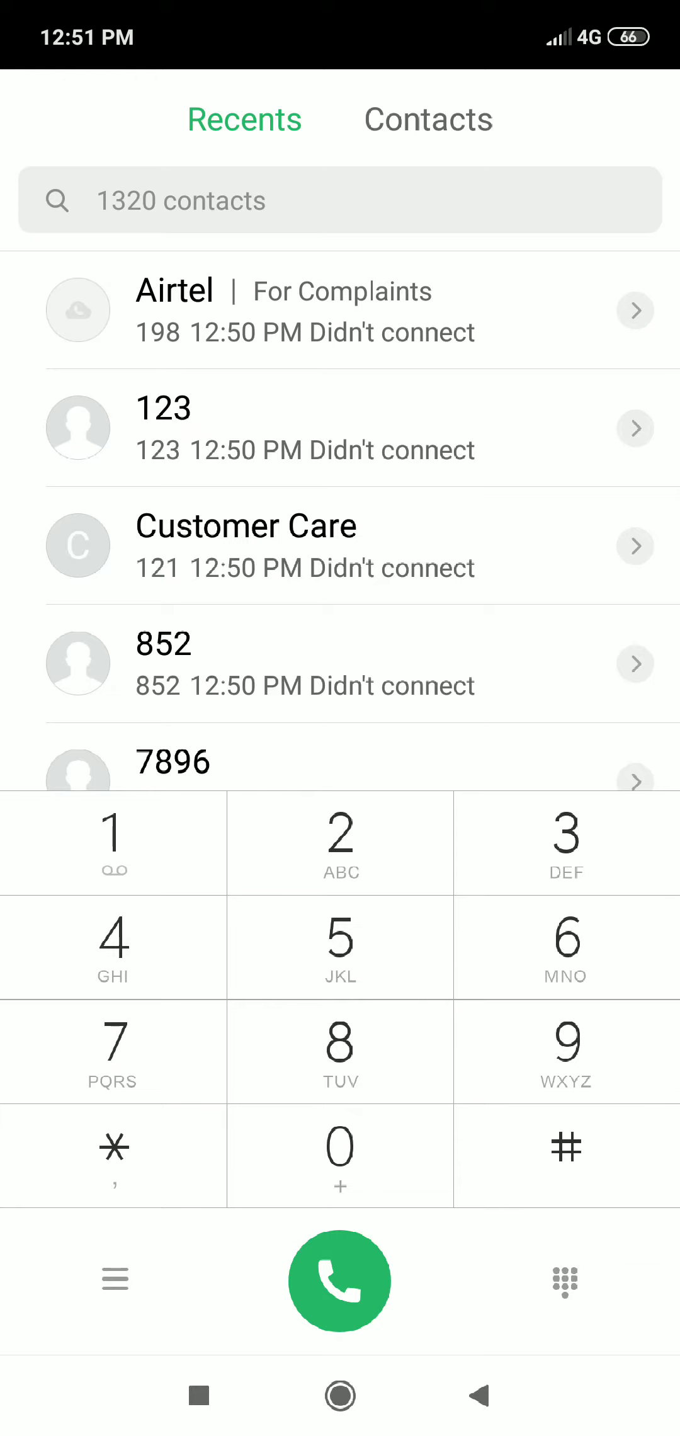
Step: Open the voice call forwarding conditions from the Phone app's call settings
click(115, 1279)
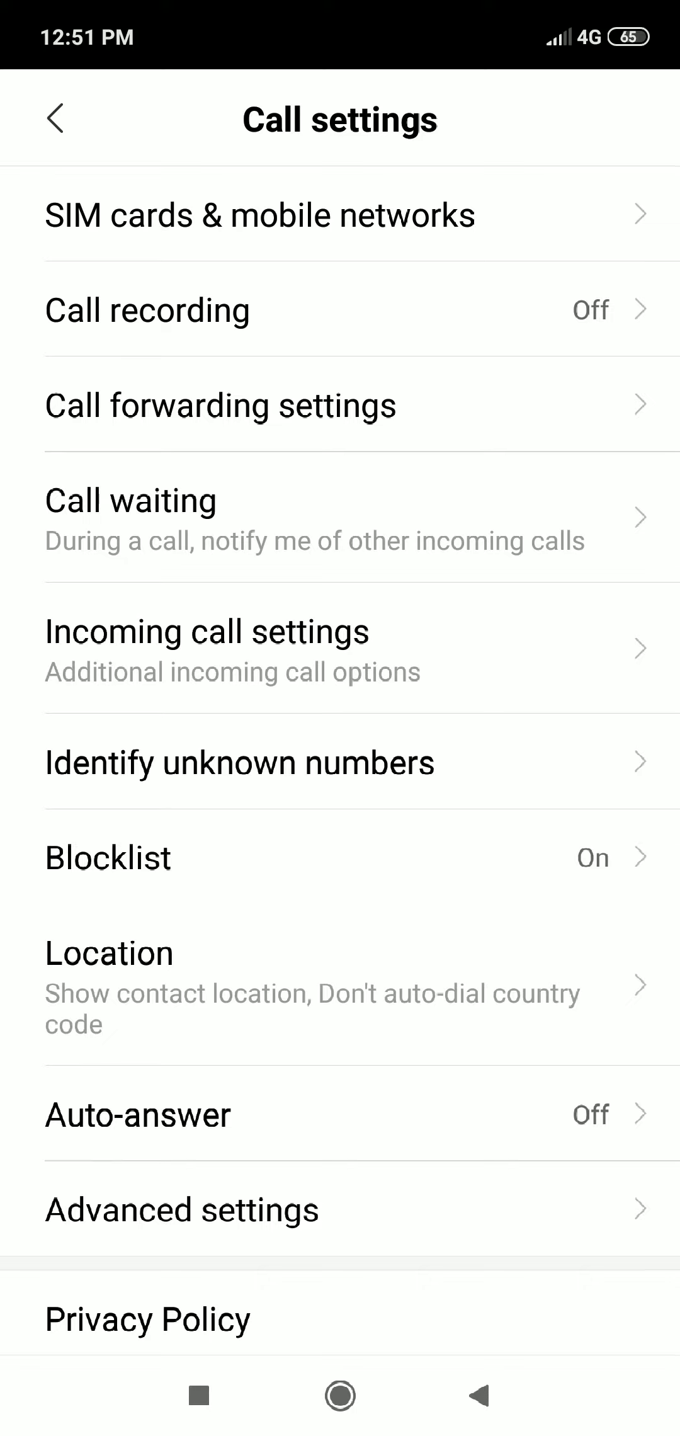
click(423, 410)
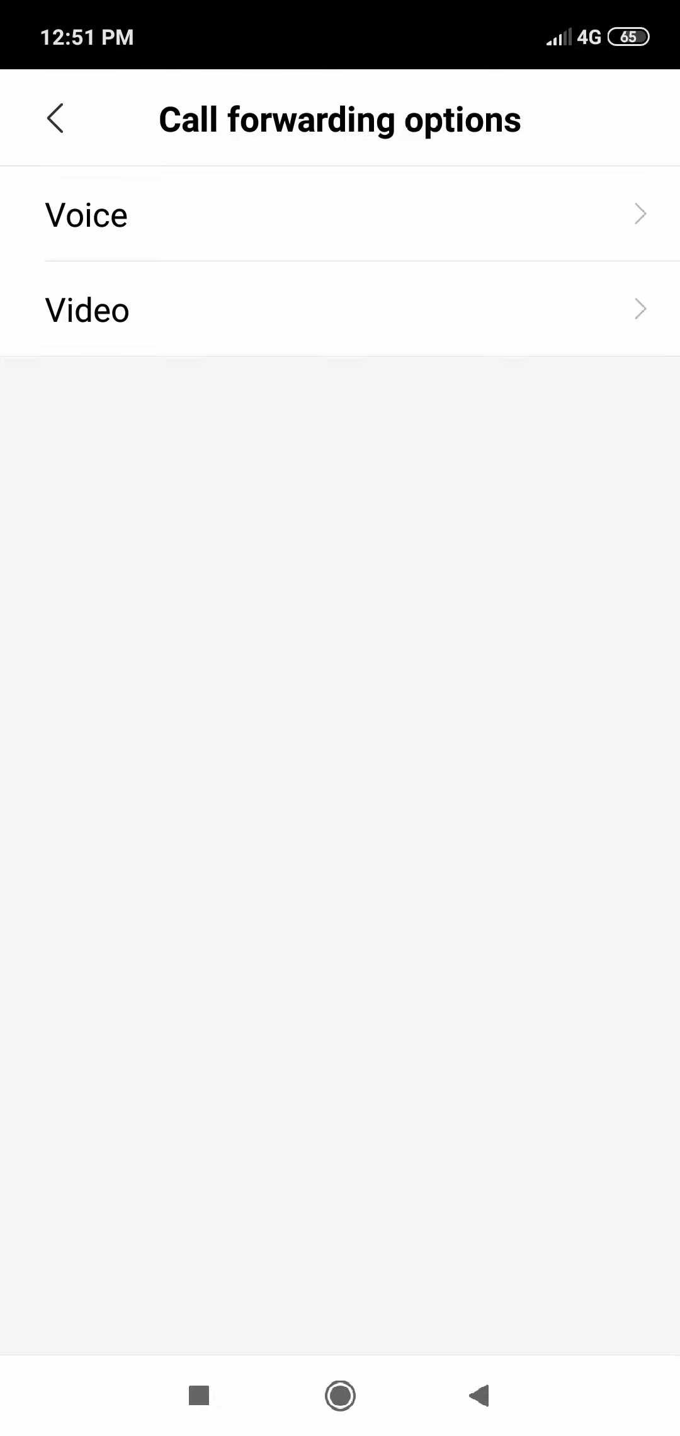
click(336, 214)
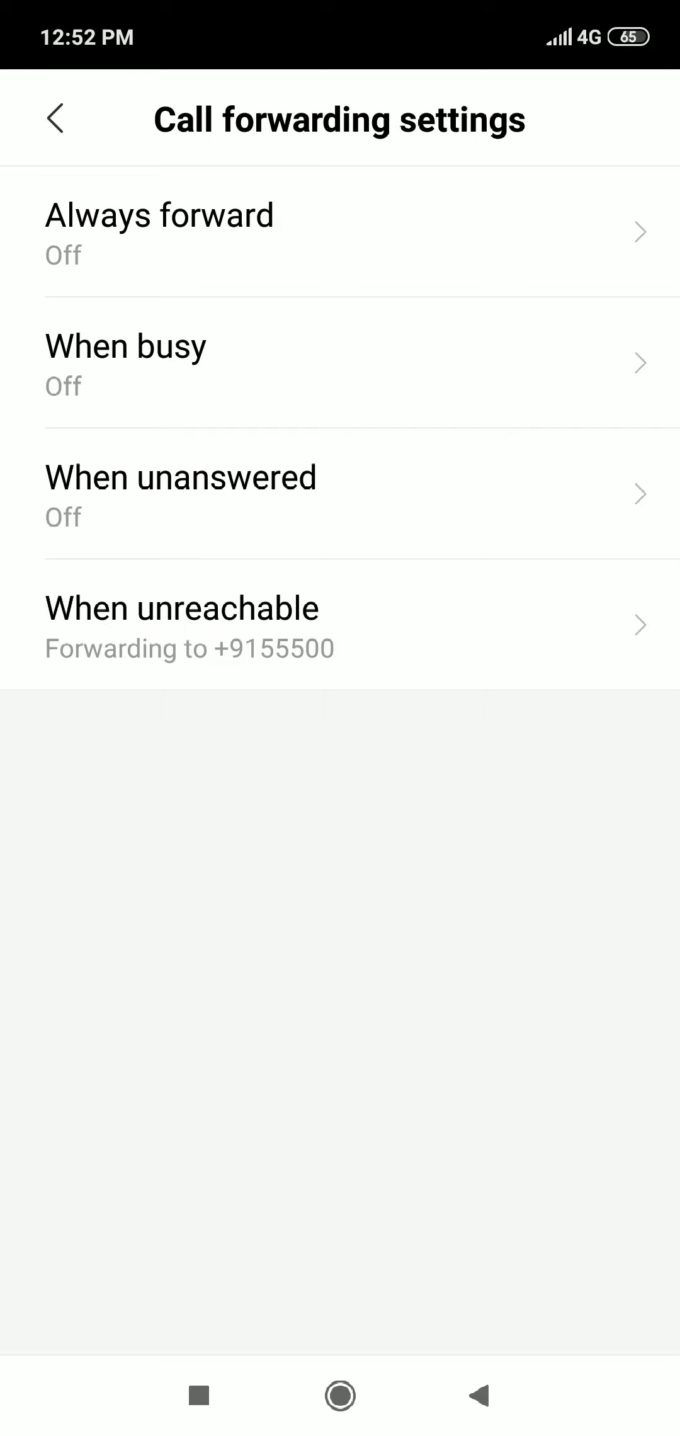
click(428, 223)
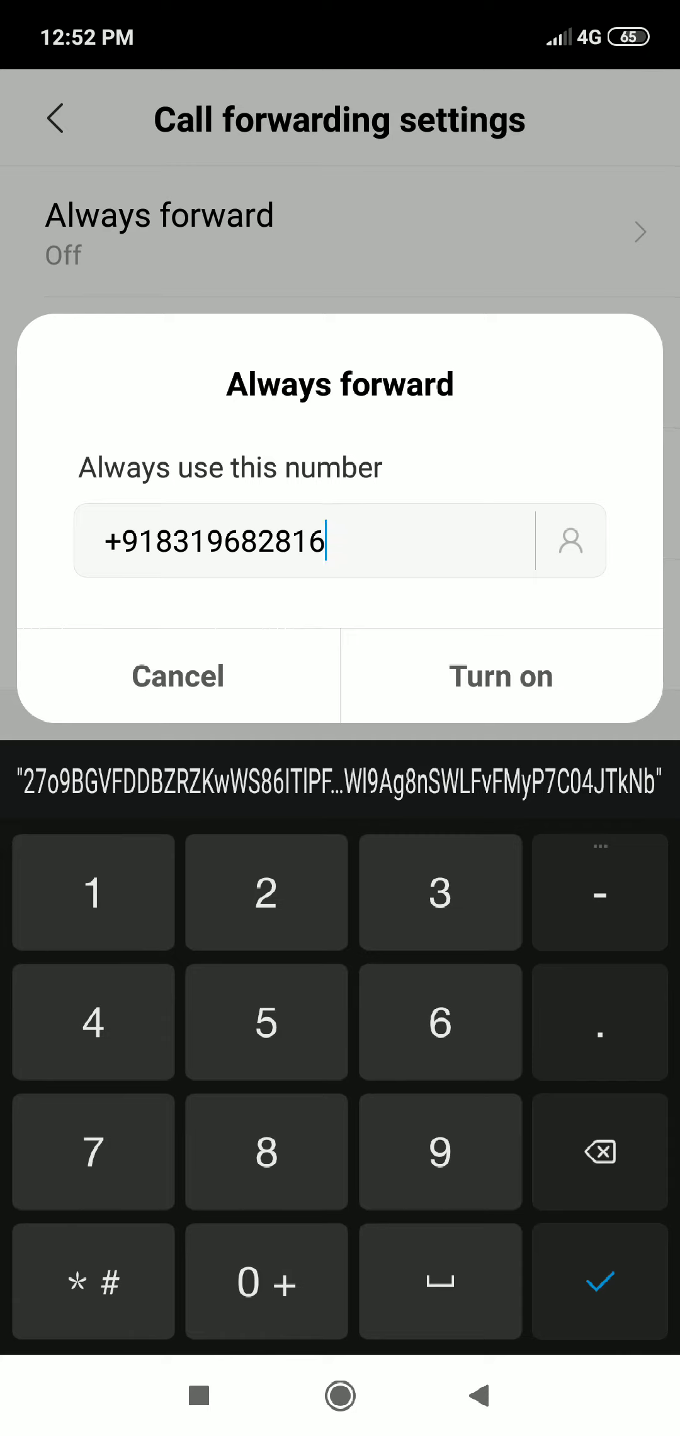
click(501, 676)
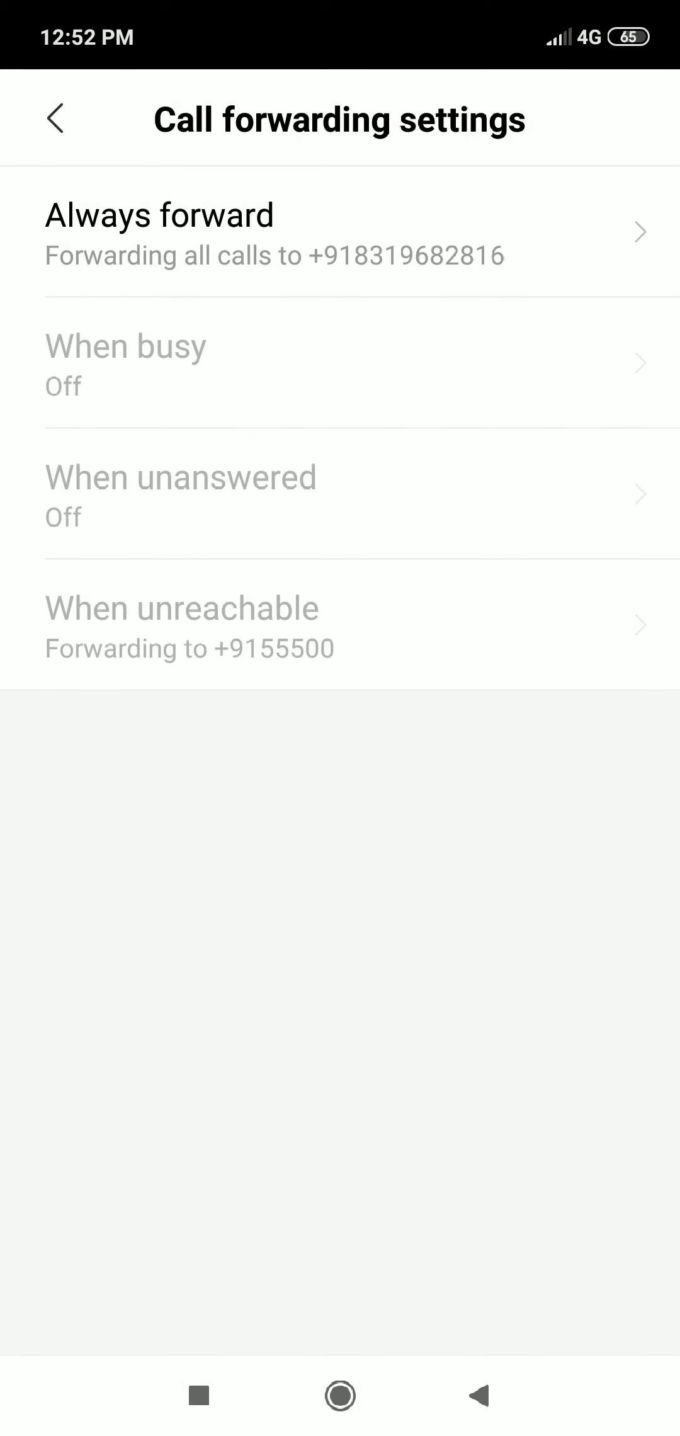
click(341, 1395)
click(75, 1299)
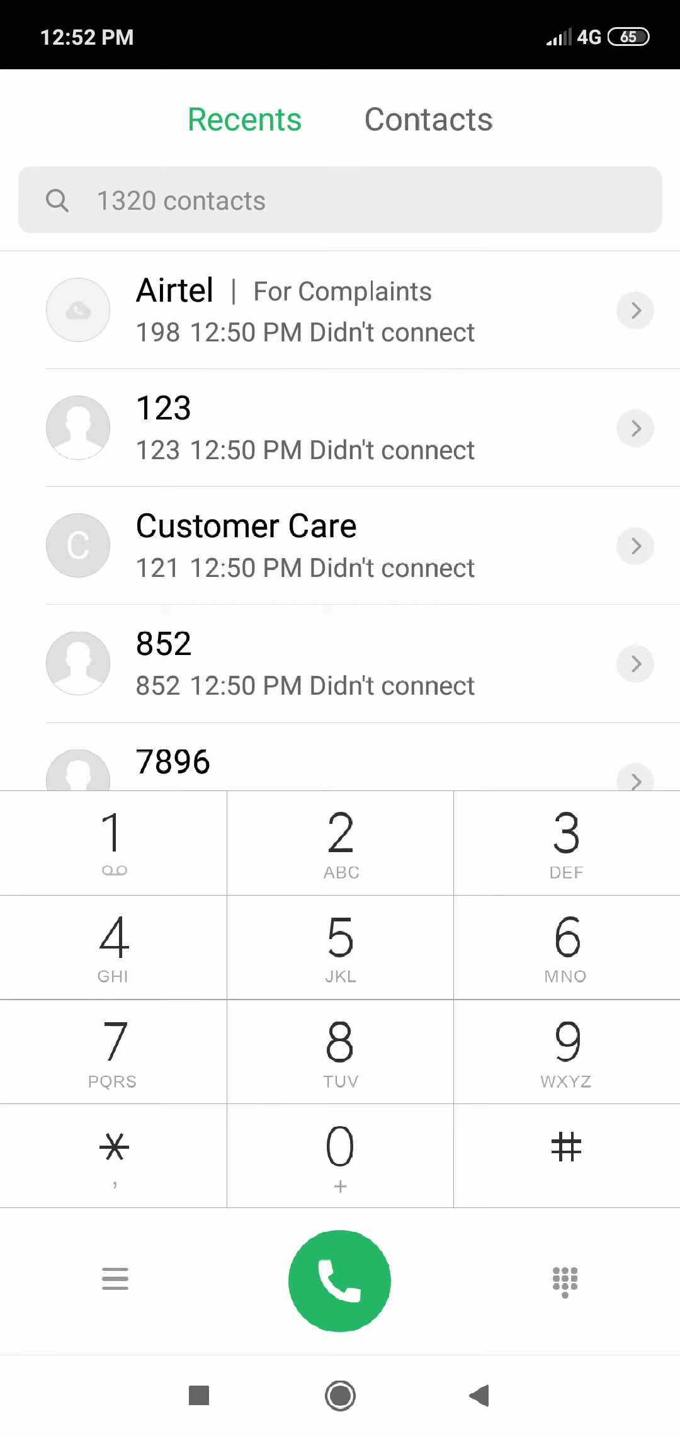
click(115, 1279)
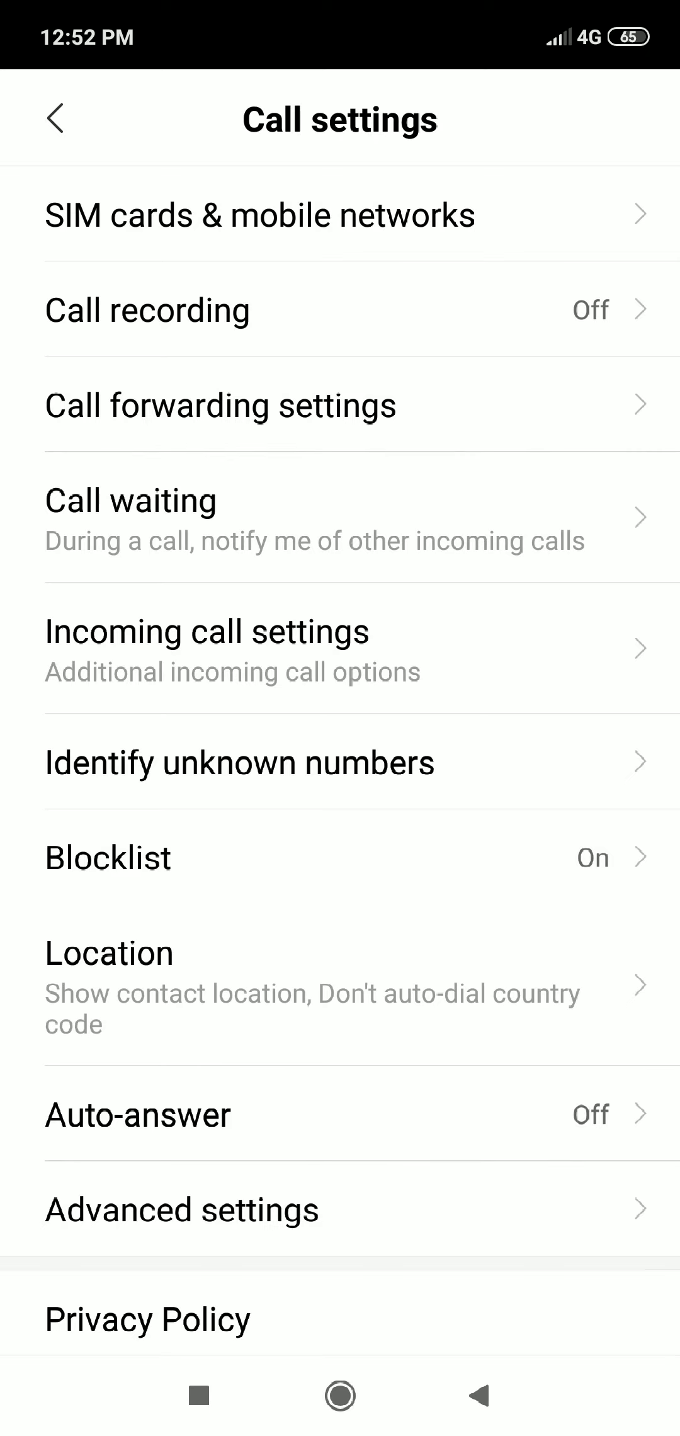
click(513, 406)
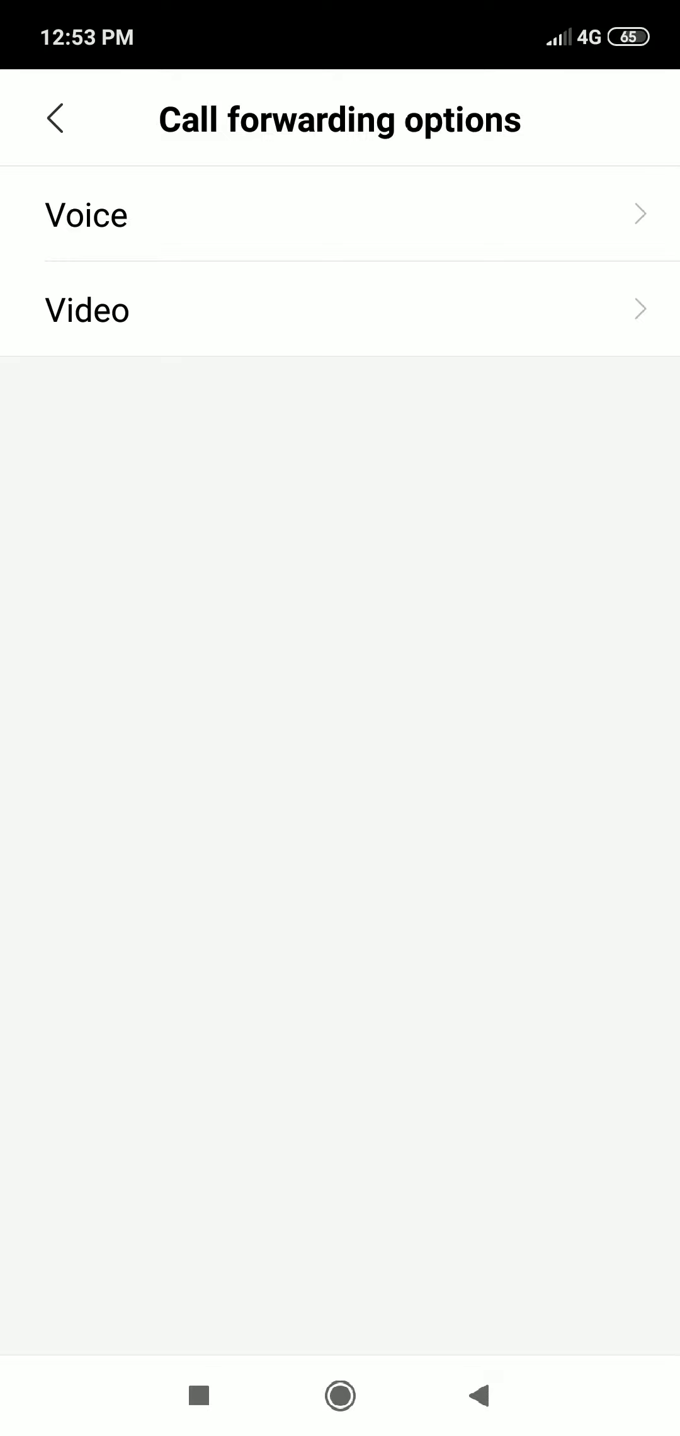
click(467, 210)
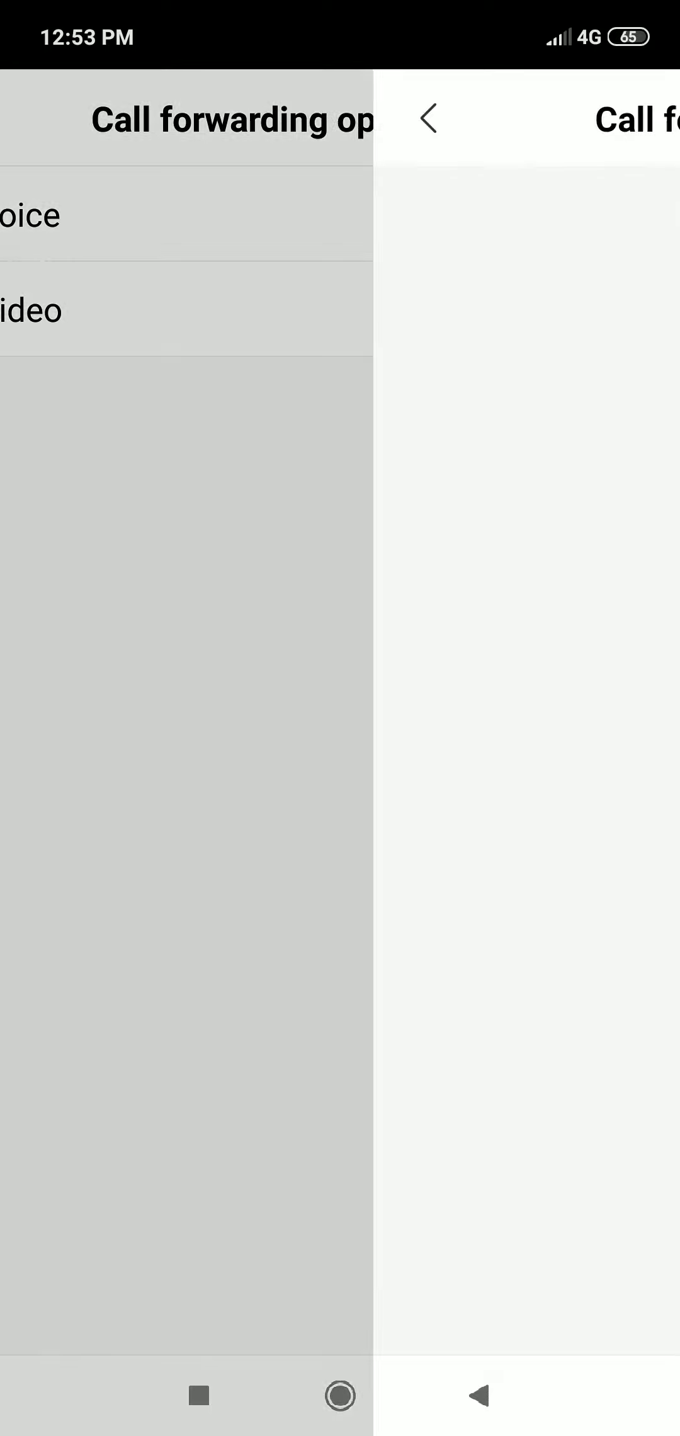